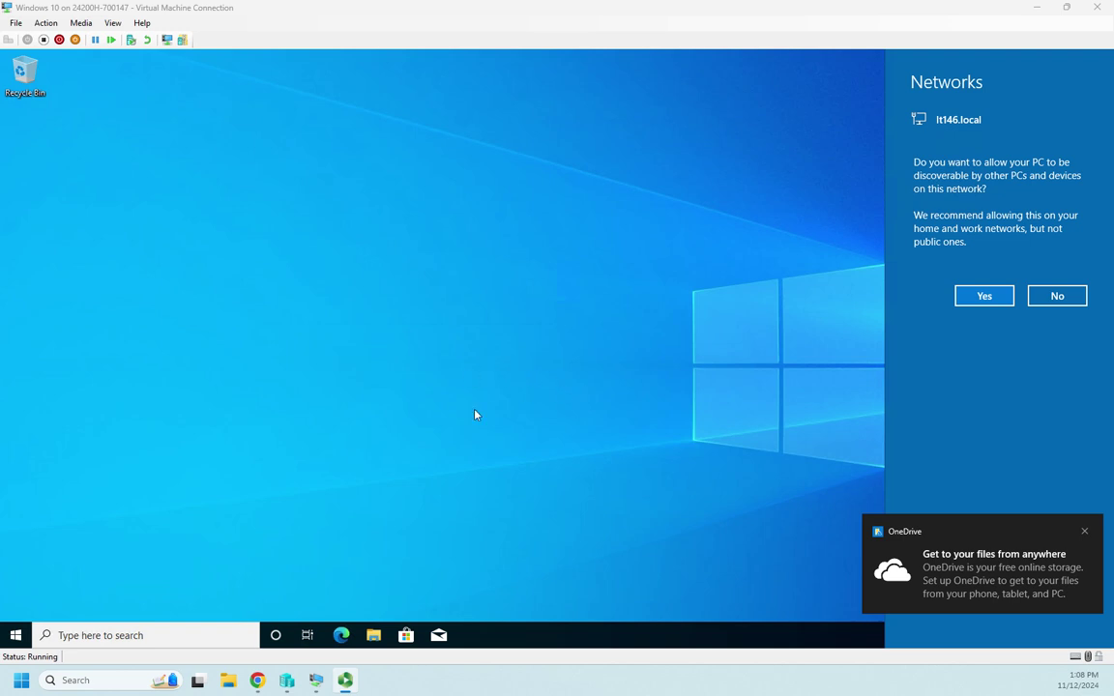
Step: Dismiss the OneDrive notification so the network discovery prompt also clears from the desktop
click(1084, 532)
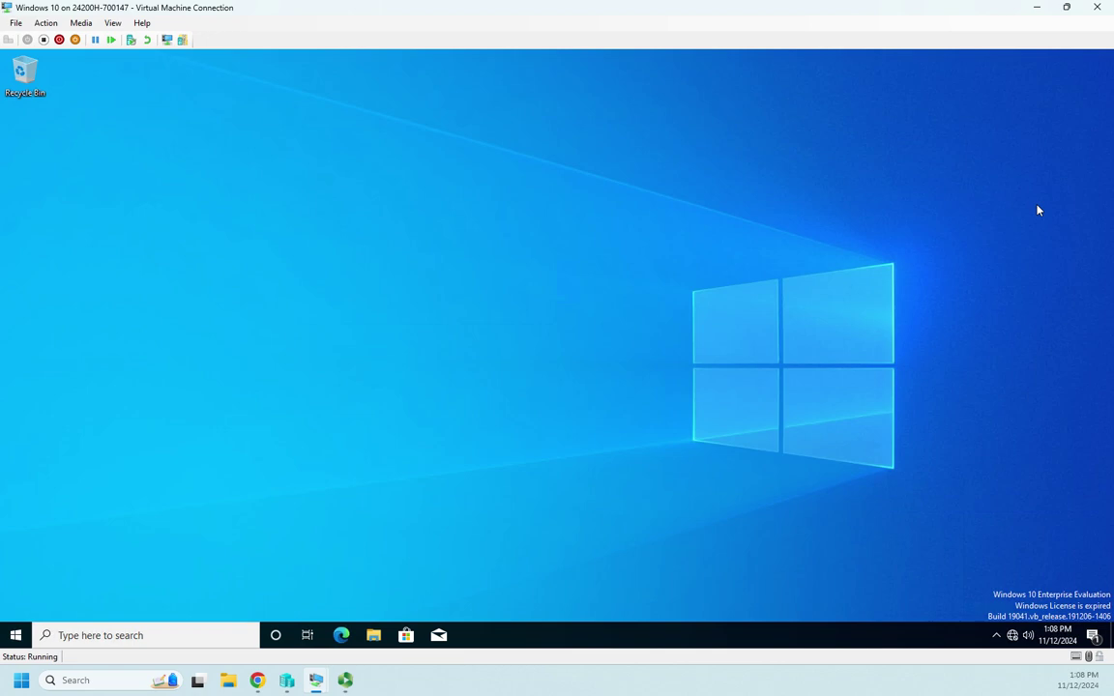
Step: Confirm the Ethernet adapter's IPv4 properties obtain IP and DNS automatically, then close the adapter windows
right_click(1013, 636)
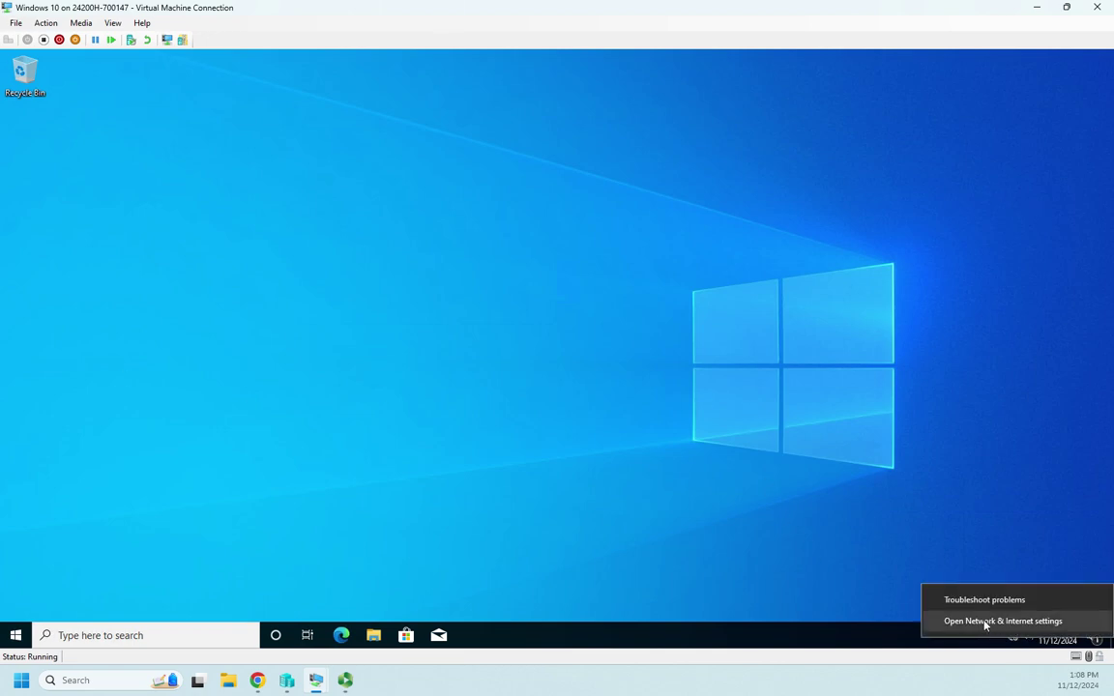
click(986, 625)
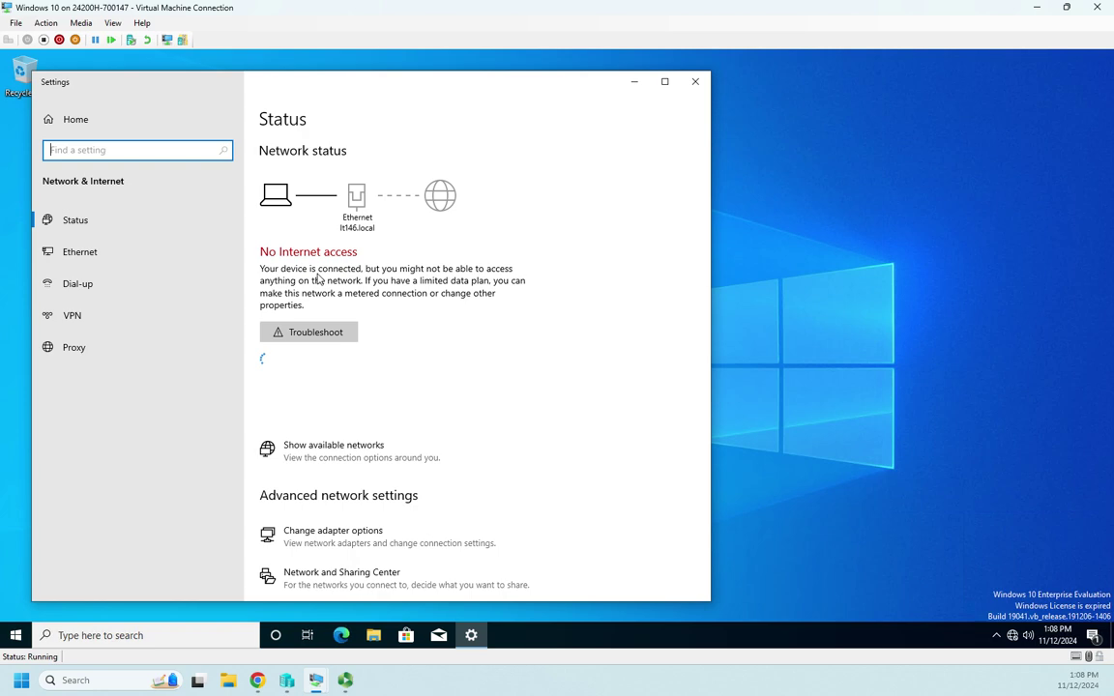
click(82, 253)
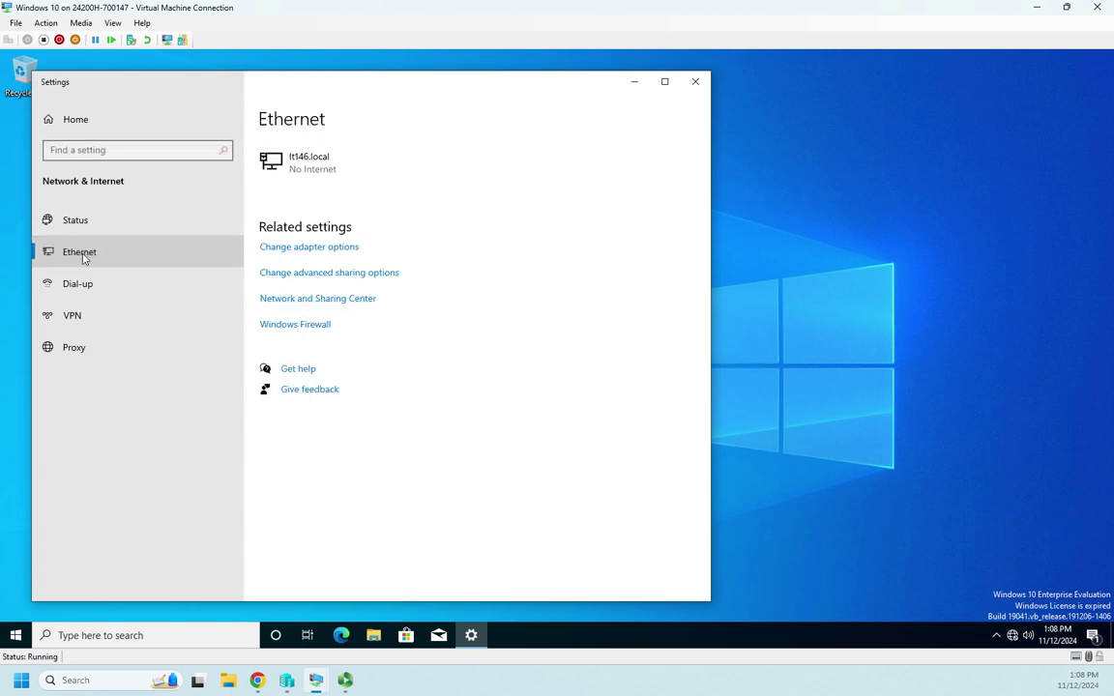
click(310, 252)
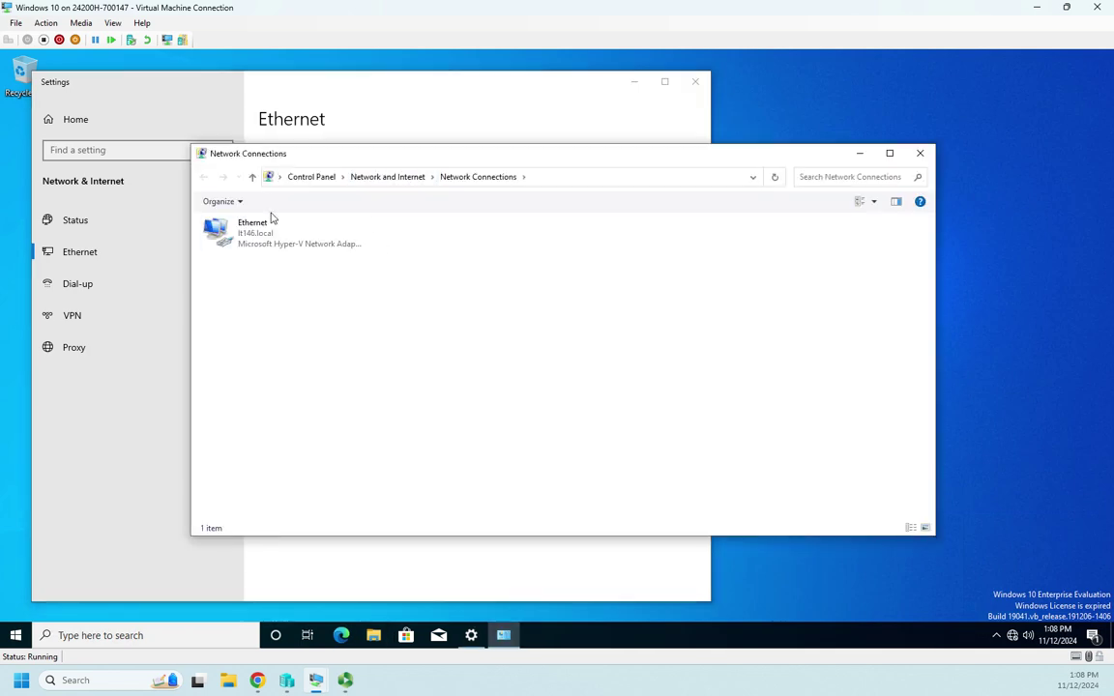
right_click(254, 226)
click(286, 357)
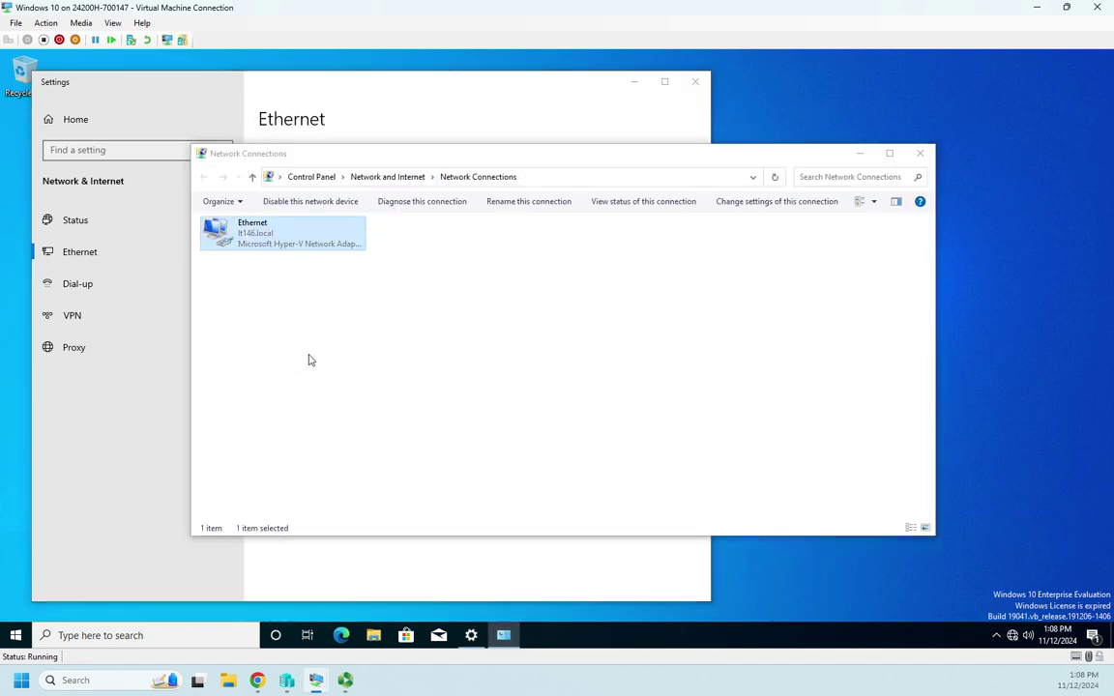
click(338, 355)
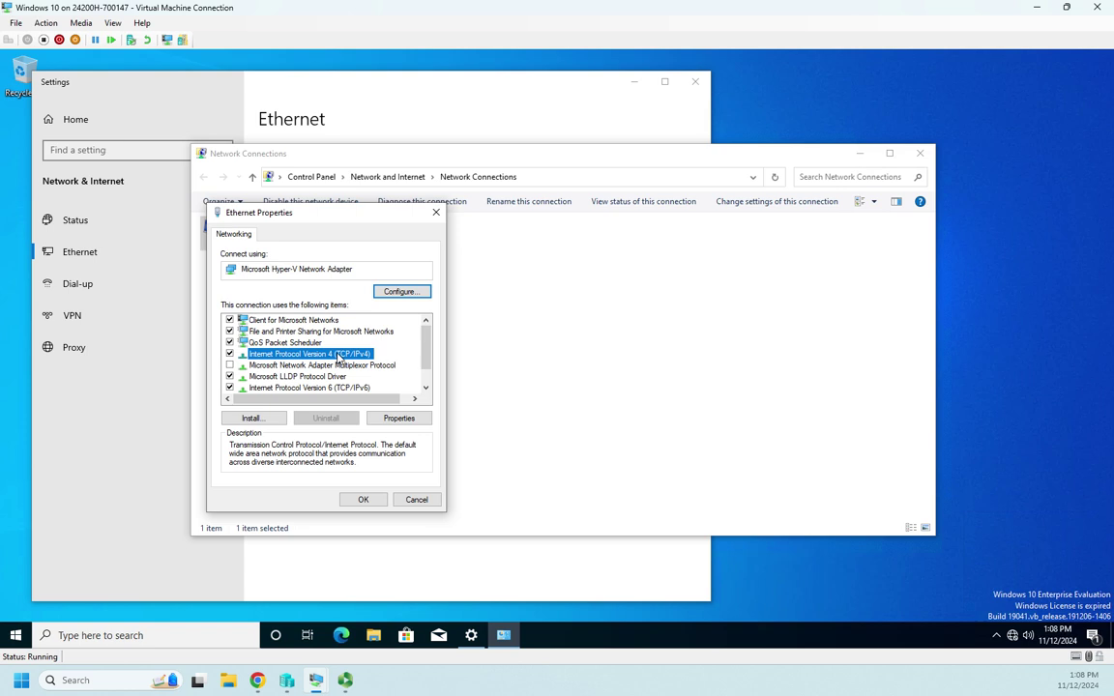
click(400, 419)
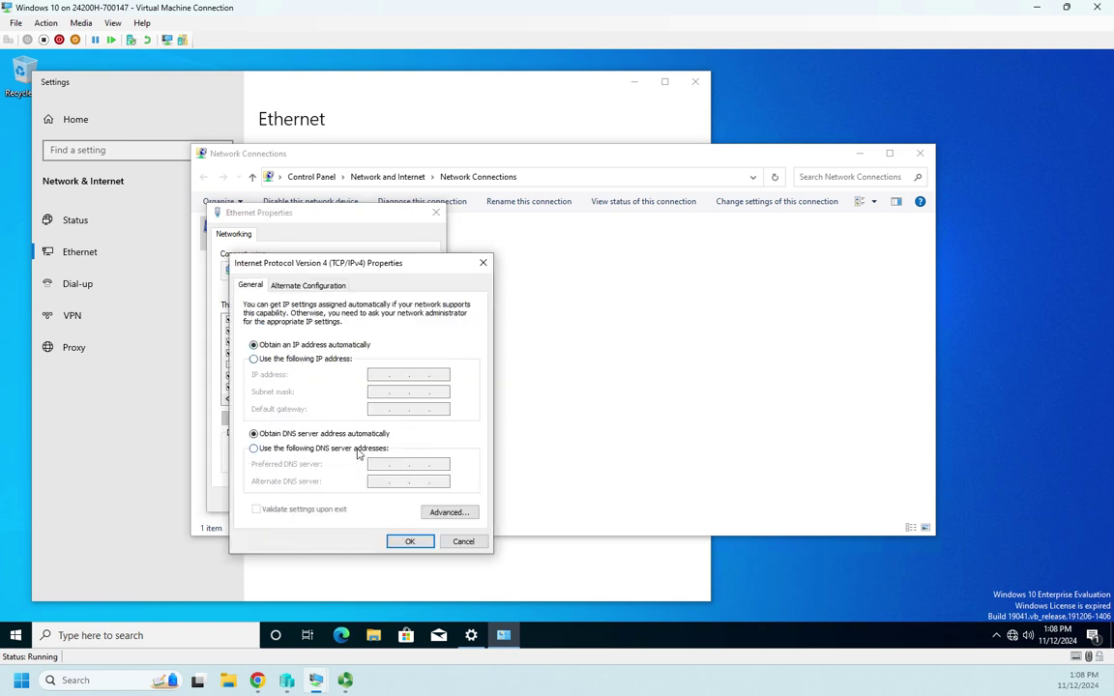
key(Return)
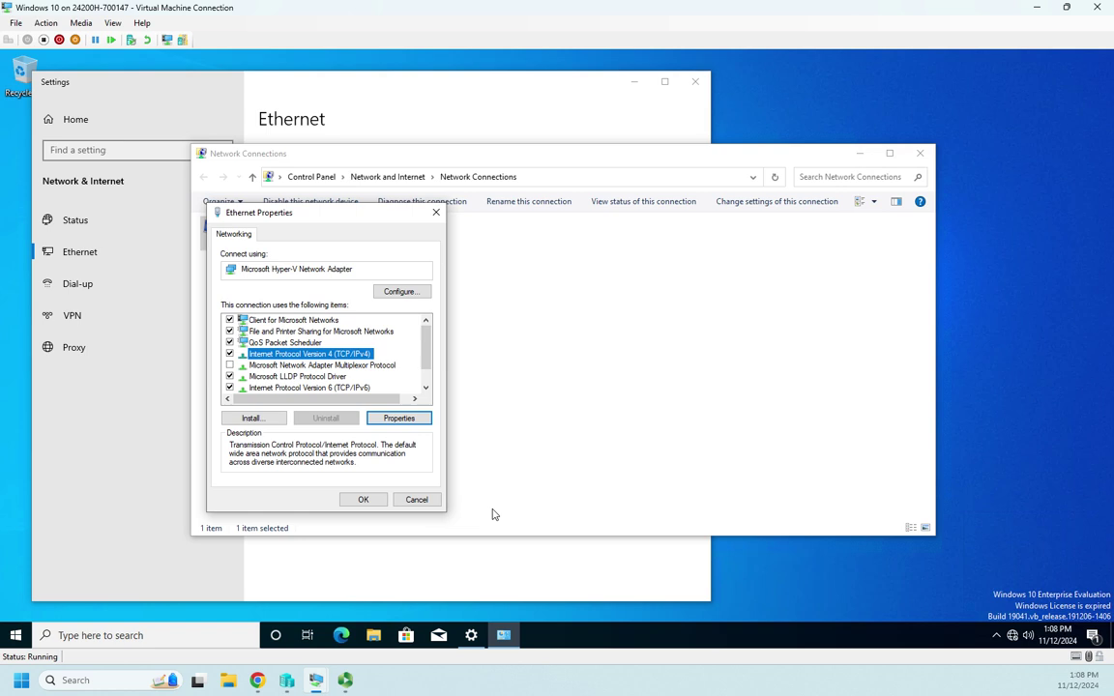
click(920, 152)
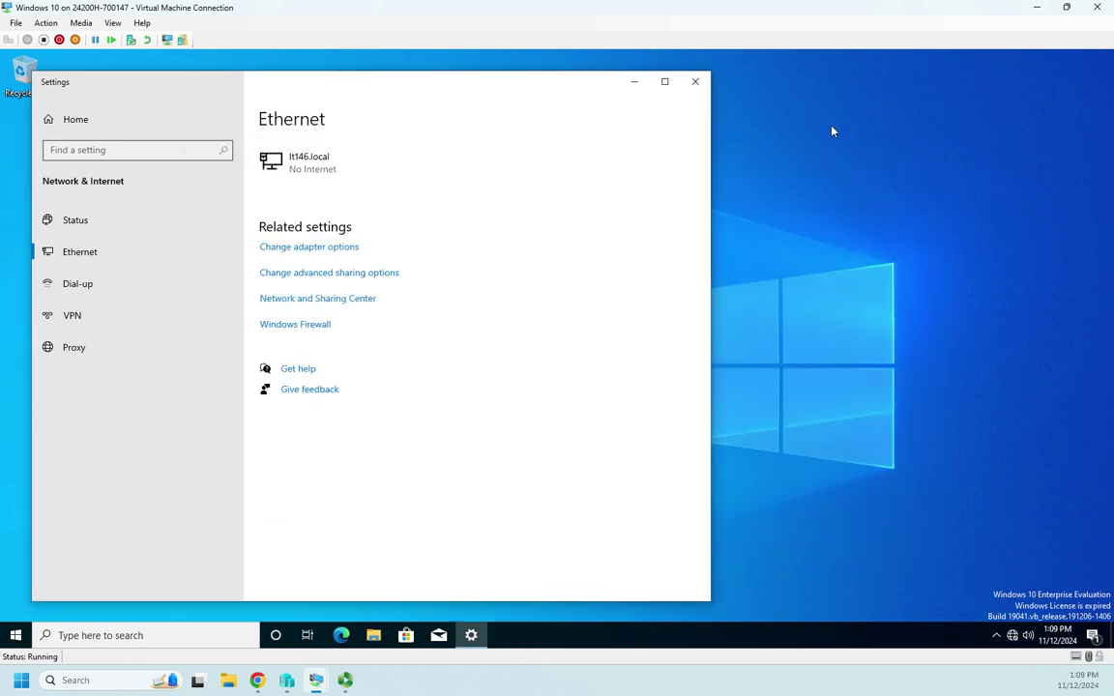
Step: Close the Settings window and launch Command Prompt from a Windows search for cmd
click(696, 82)
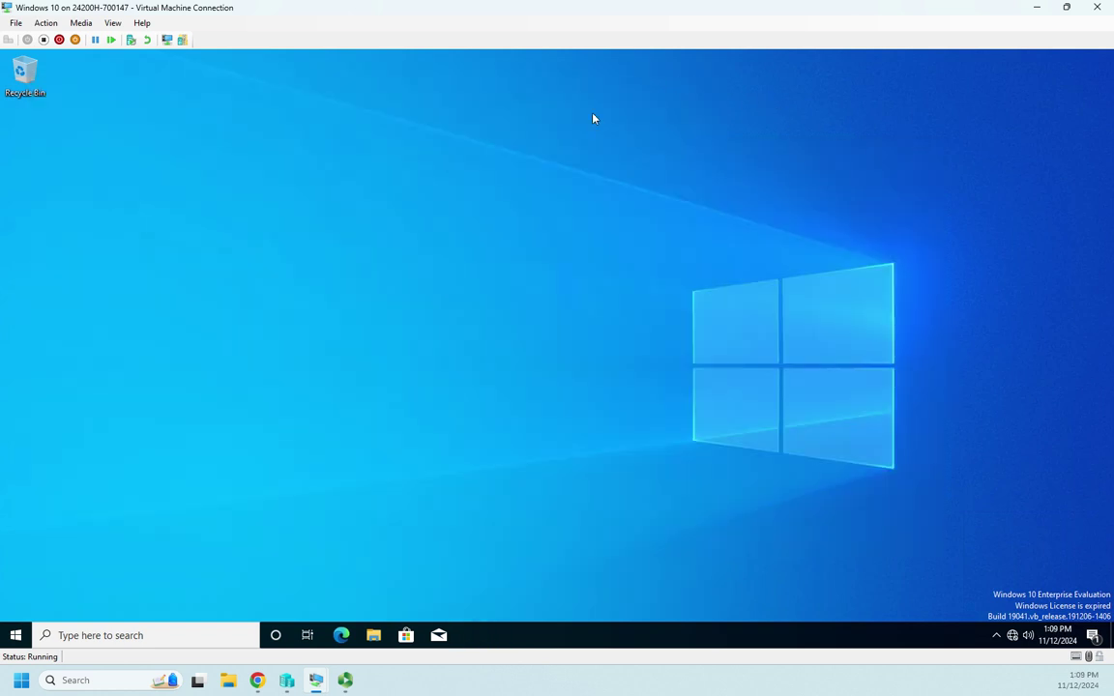
click(174, 634)
text(cmd)
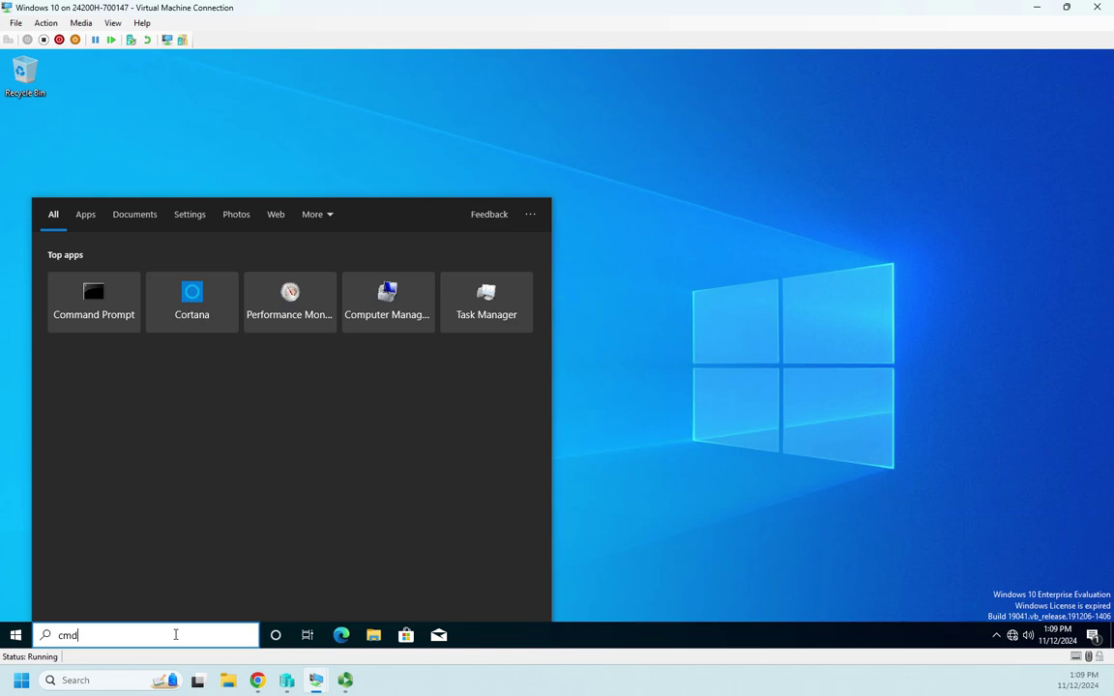
key(Return)
Step: Run ipconfig to show IPv4 10.1.1.50, mask 255.255.255.0 and gateway 10.1.1.1
text(ipconfig)
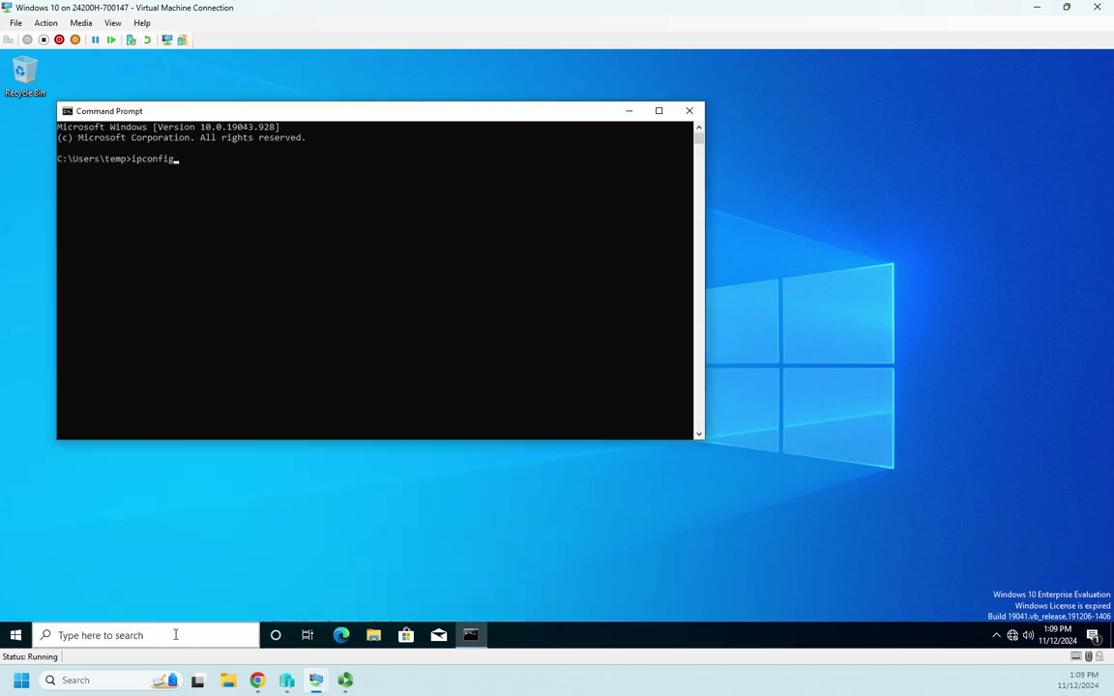
key(Return)
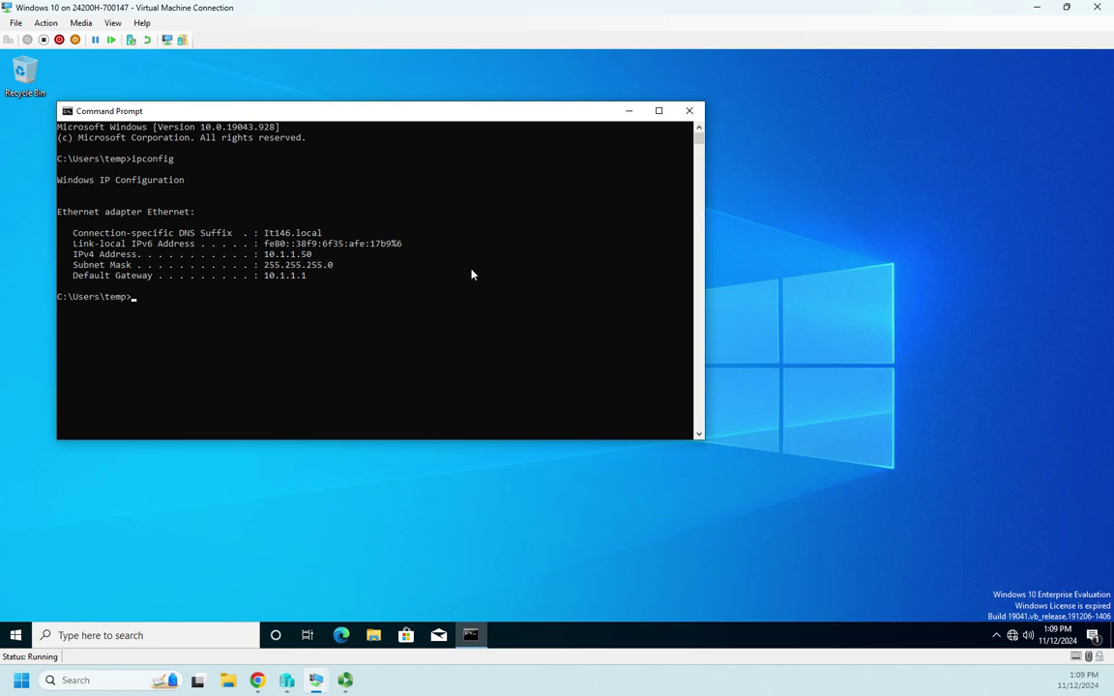
text(ipconfig /all)
Step: Run ipconfig /all and highlight the DNS Servers, lease times, DHCP Enabled and DHCP Server 10.1.1.11 lines
key(Return)
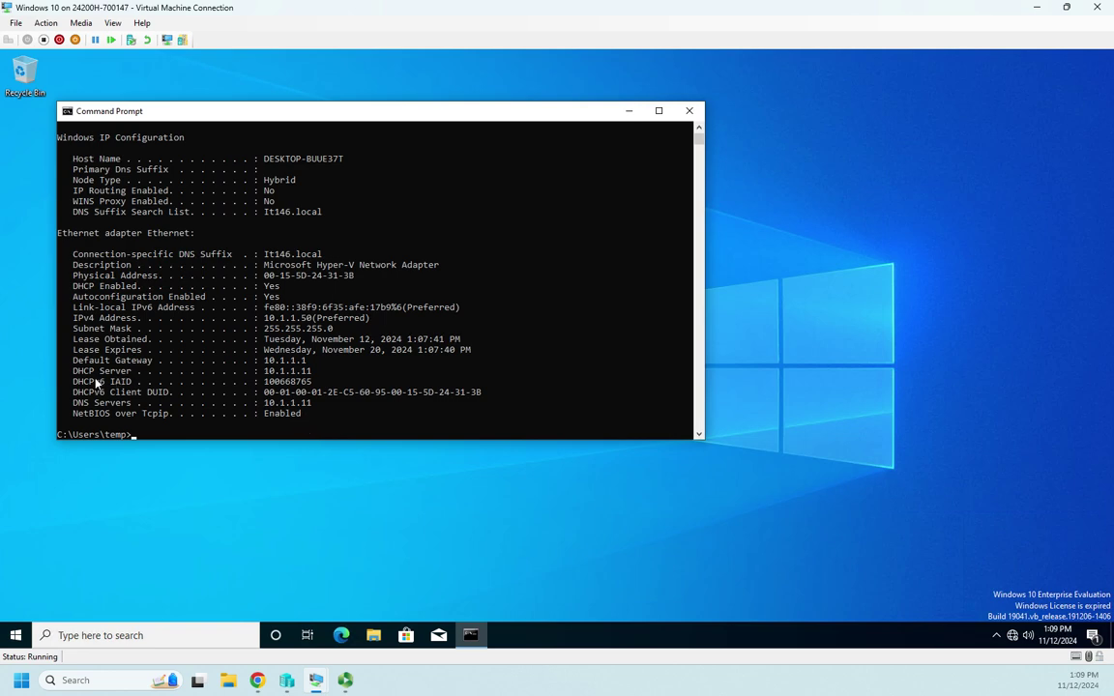
drag(73, 403, 320, 411)
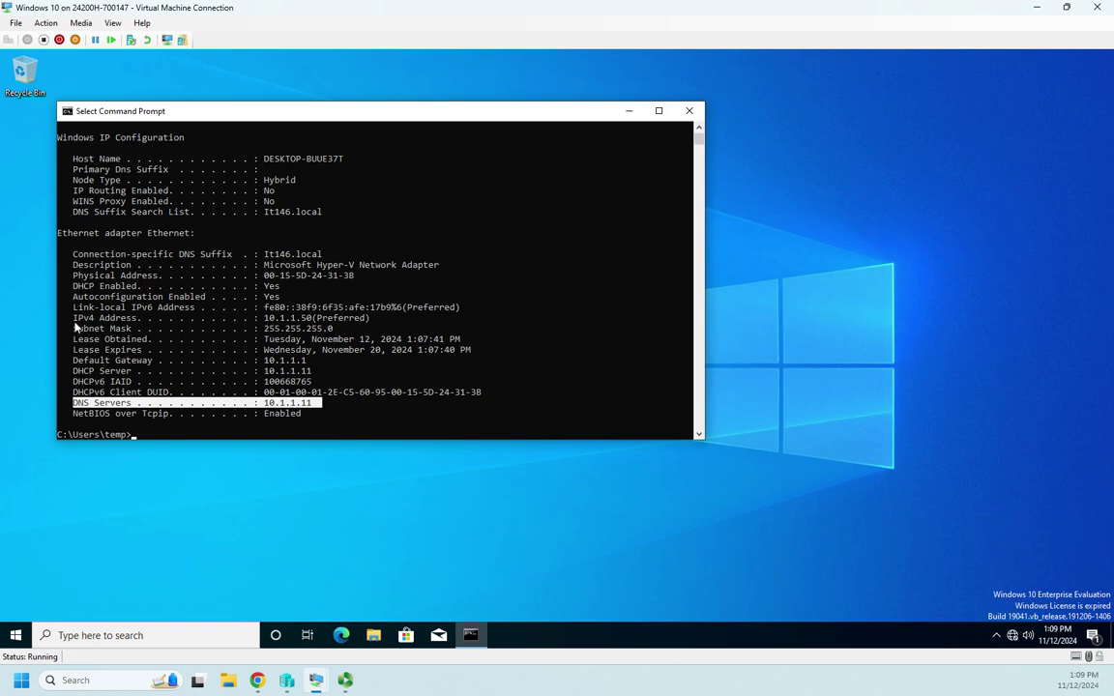
drag(70, 340, 462, 354)
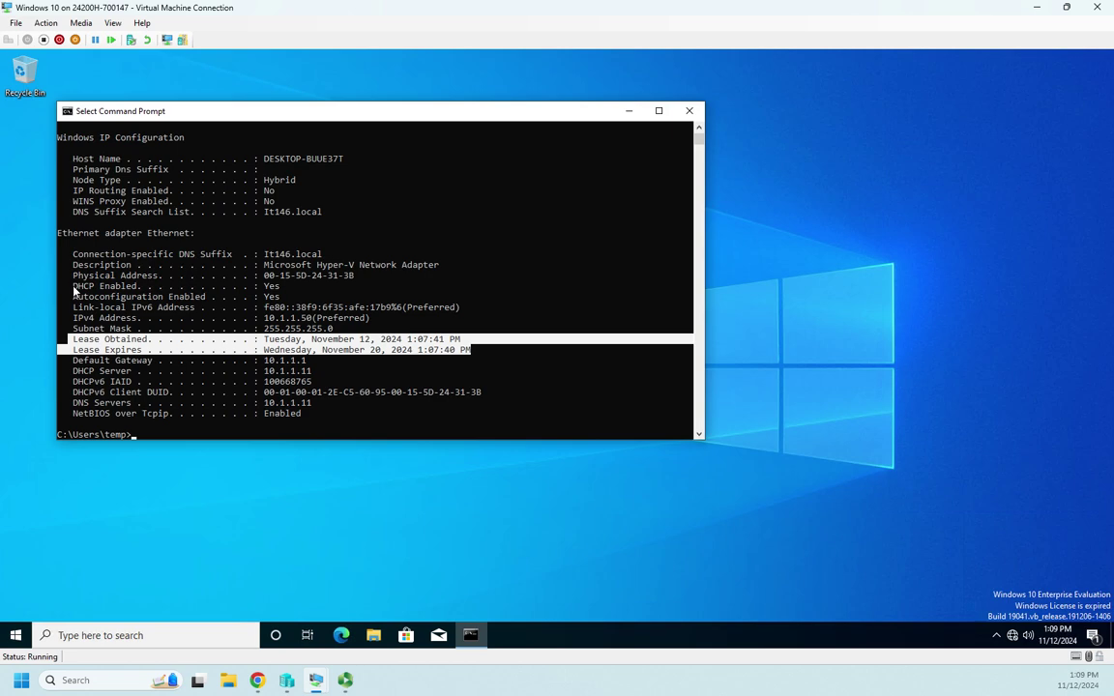
drag(73, 290, 287, 292)
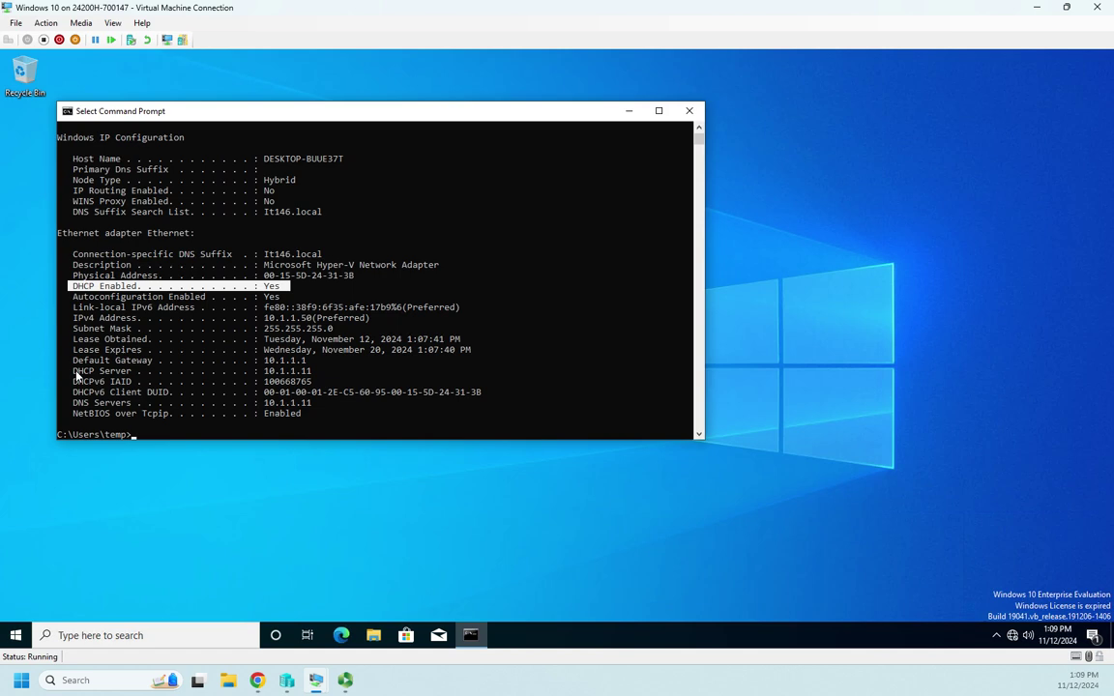
drag(74, 373, 311, 373)
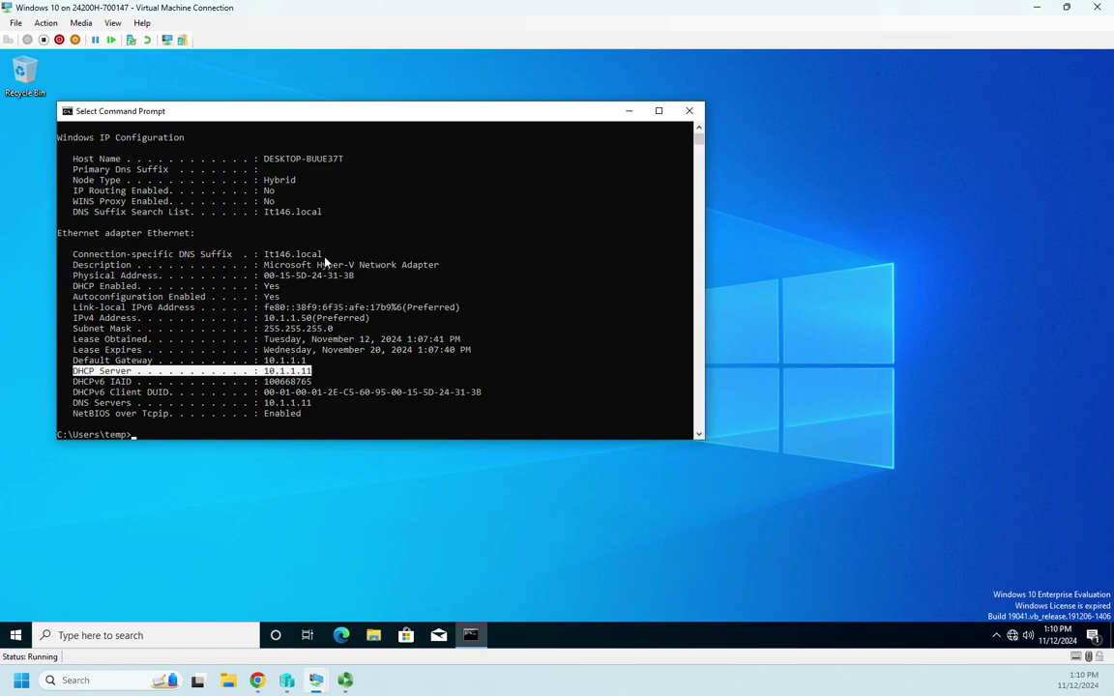
Step: Scroll through the ipconfig /all output to review it
scroll(326, 261, up, 2)
scroll(326, 261, down, 2)
Step: Close Command Prompt and show the refreshed 10.1.1.50 lease in the server's DHCP Address Leases, full screen
click(689, 110)
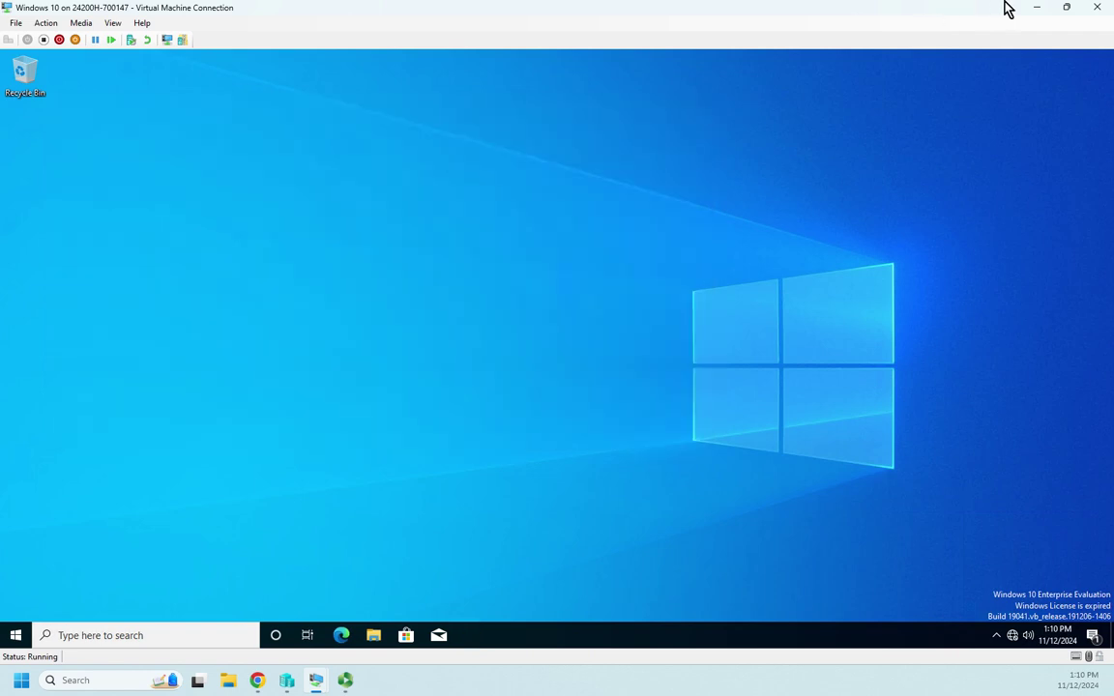
click(1038, 10)
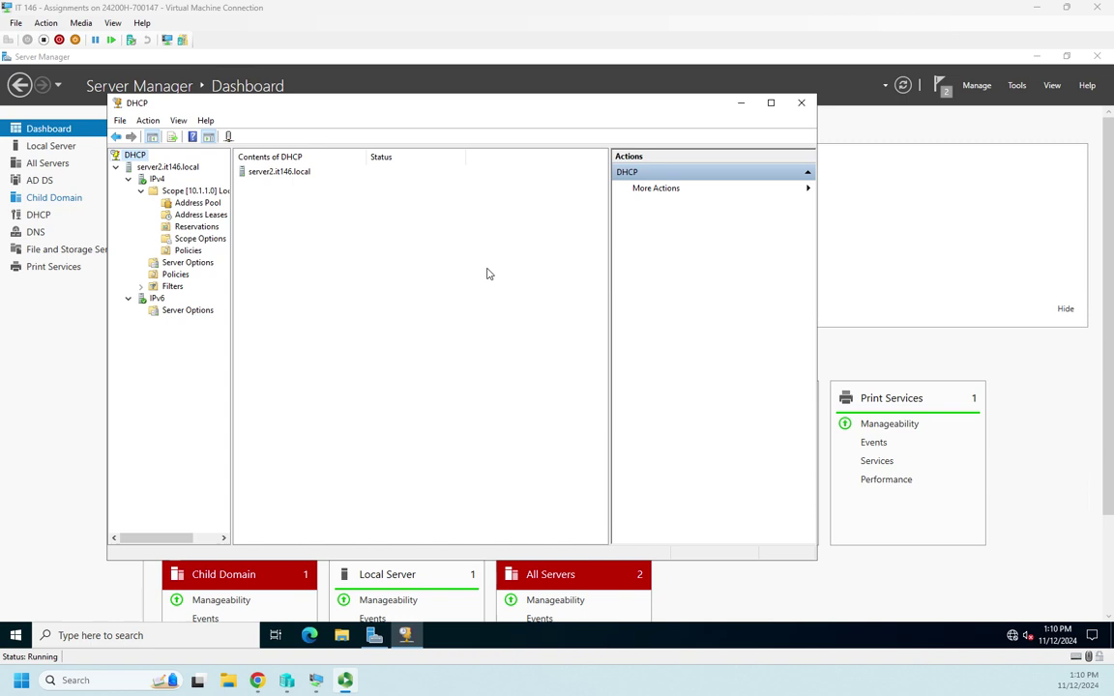
click(199, 215)
click(190, 135)
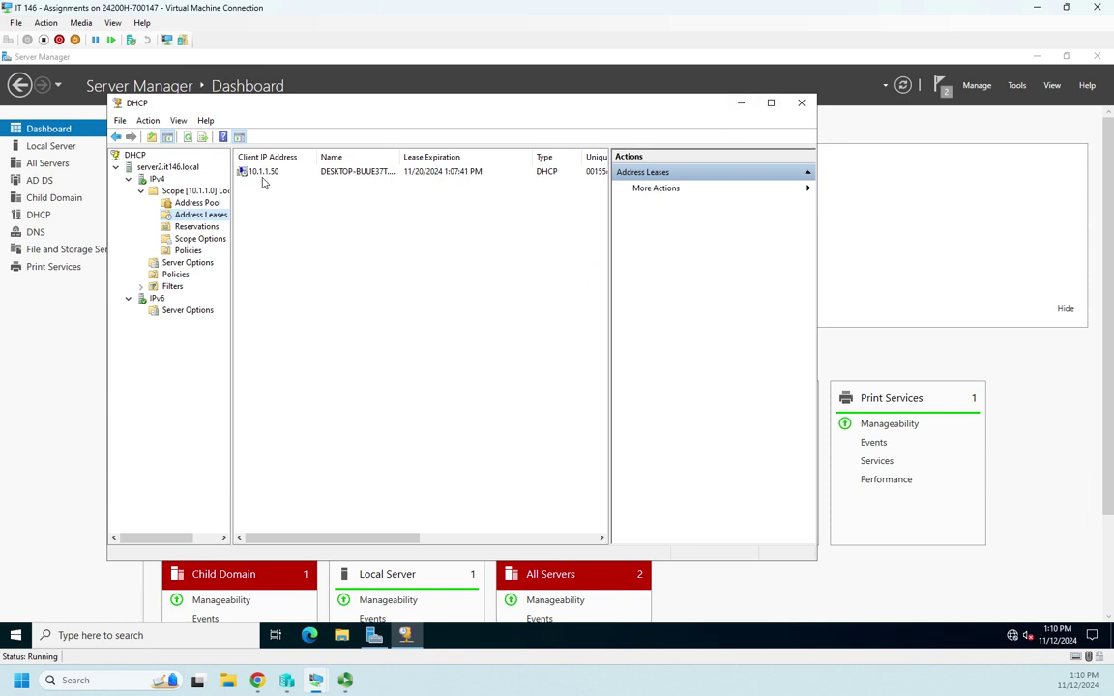
click(382, 175)
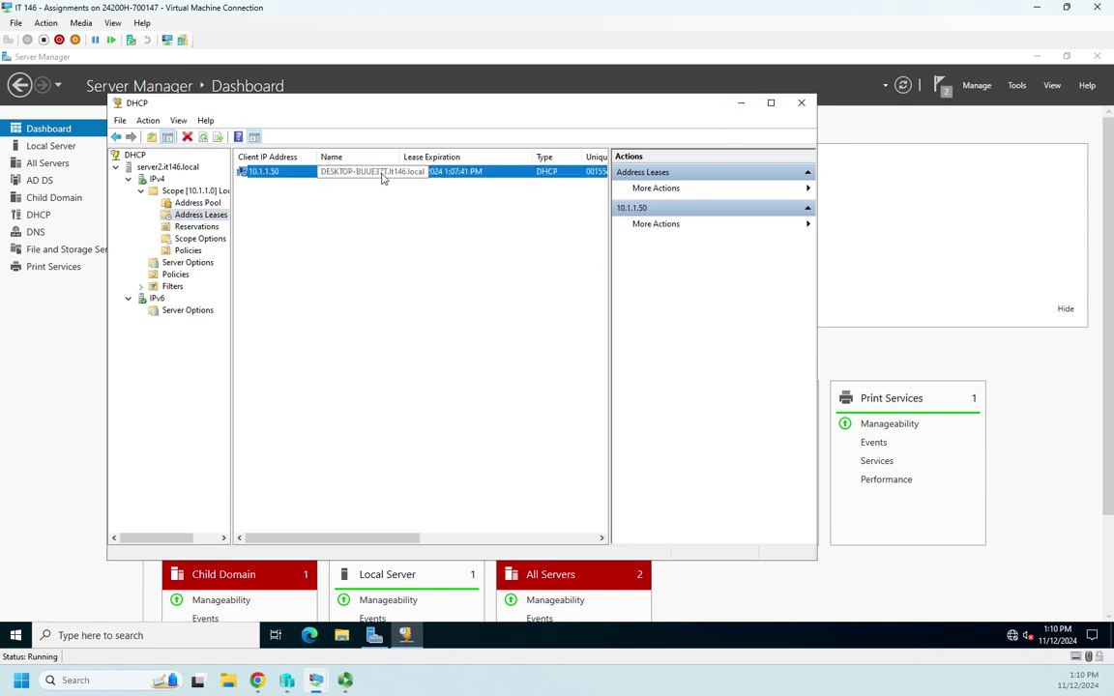
click(770, 104)
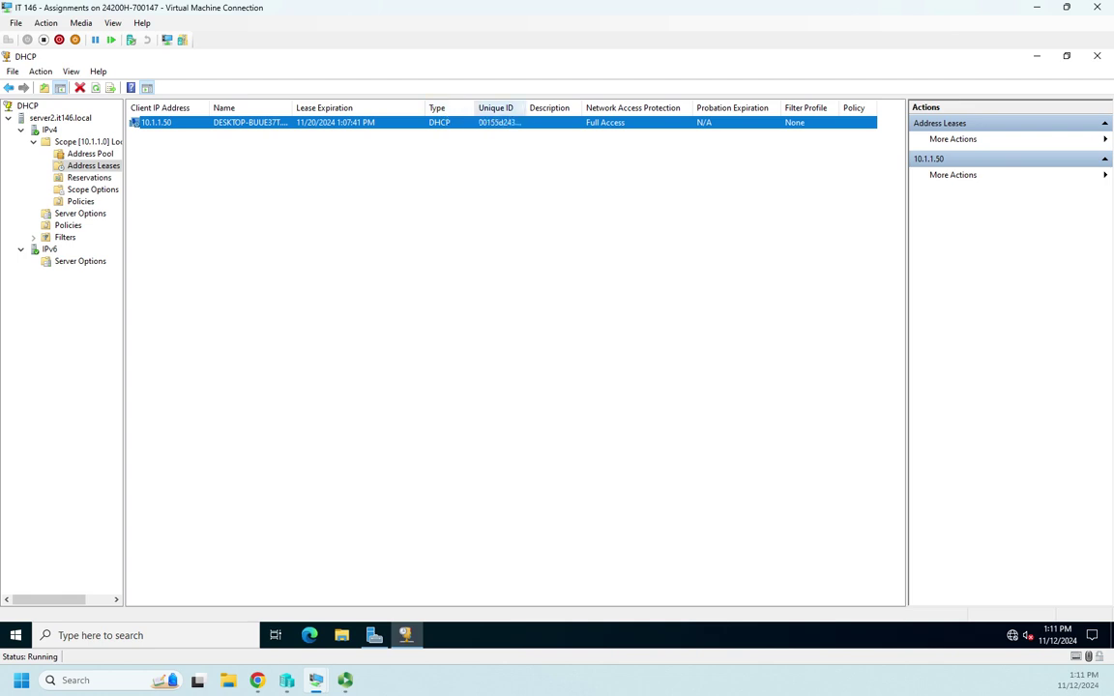
Step: Autofit the Unique ID column, then open and dismiss the 10.1.1.50 lease's action menu
double_click(526, 108)
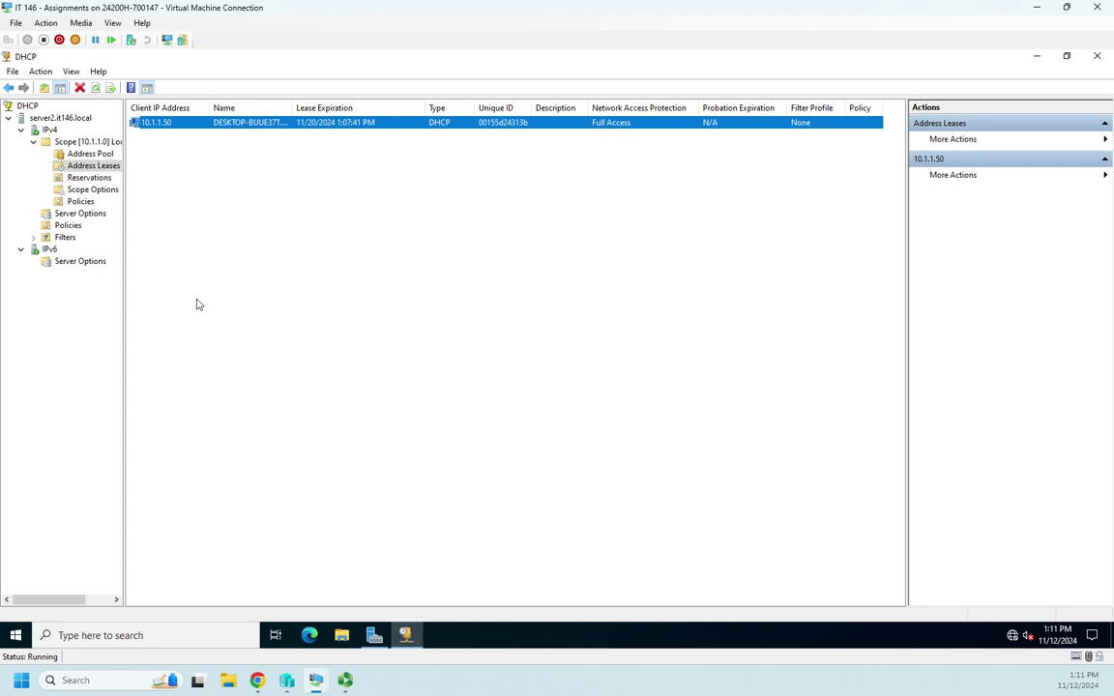
right_click(228, 125)
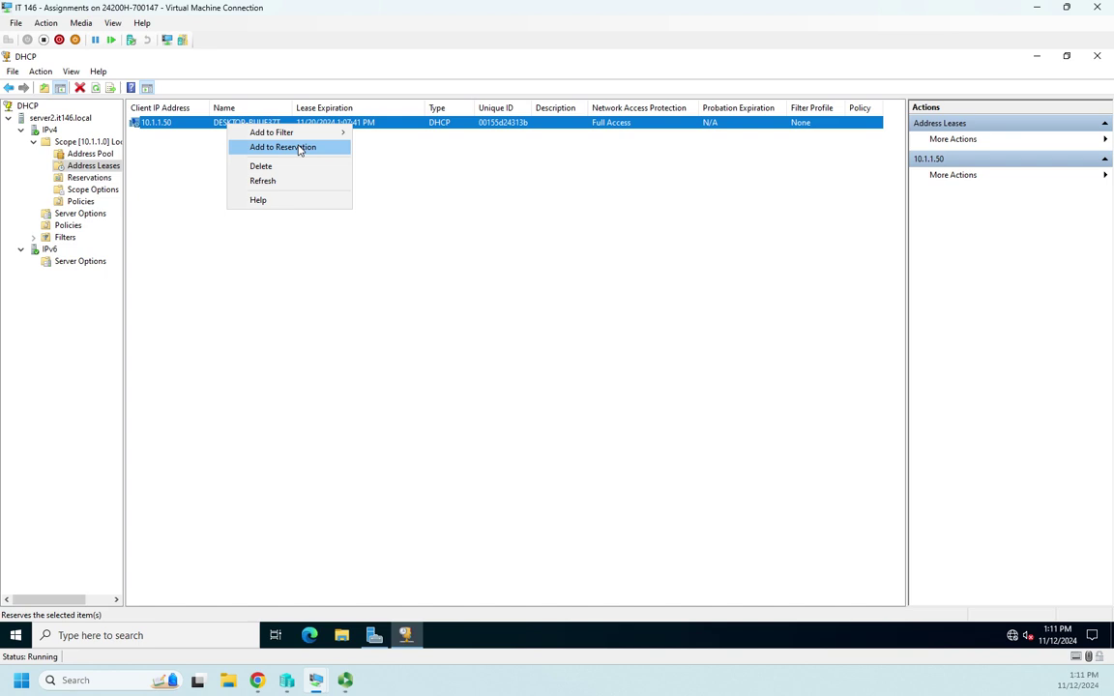
click(416, 164)
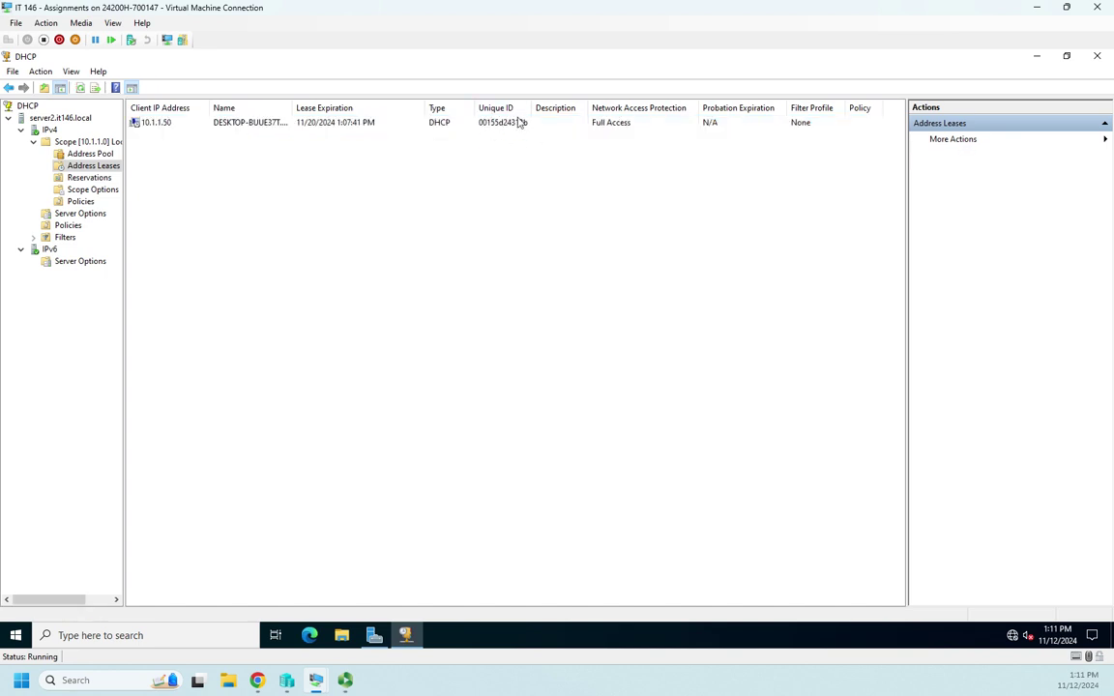